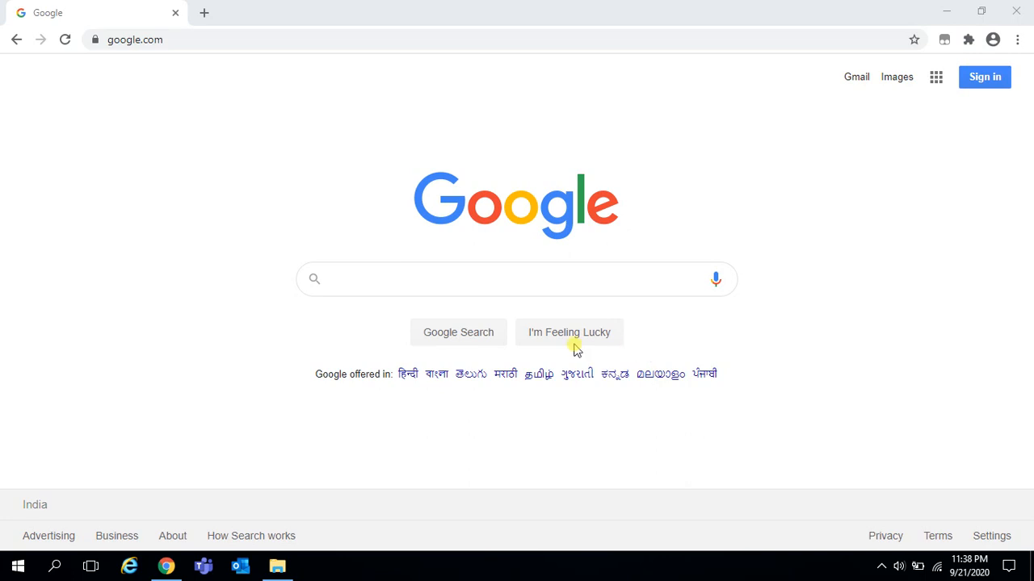
# Step: Search Google for "eclipse download" and open the Eclipse Foundation's downloads page at the Eclipse IDE 2020-09 section
pyautogui.click(536, 283)
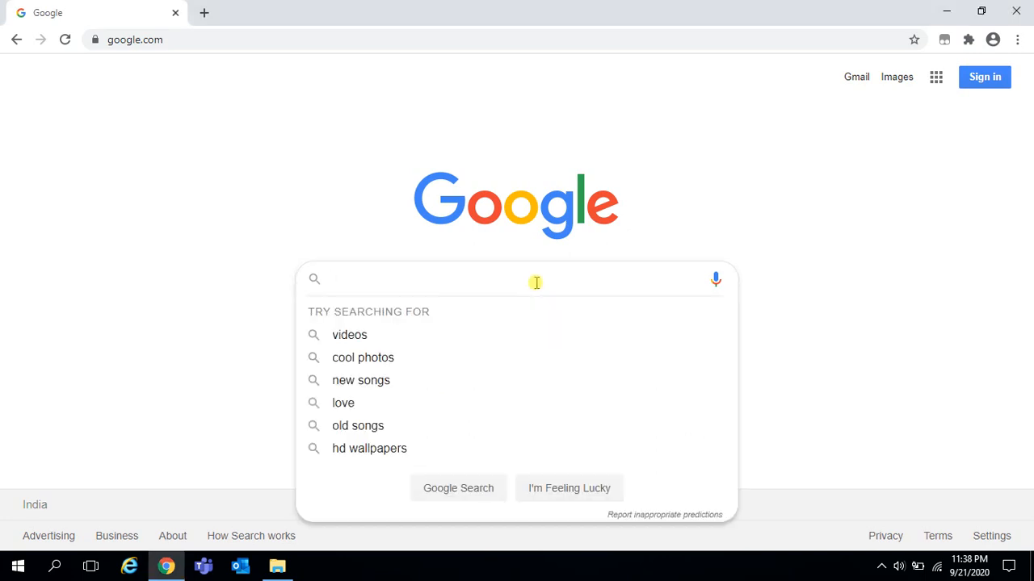
pyautogui.write('ecli')
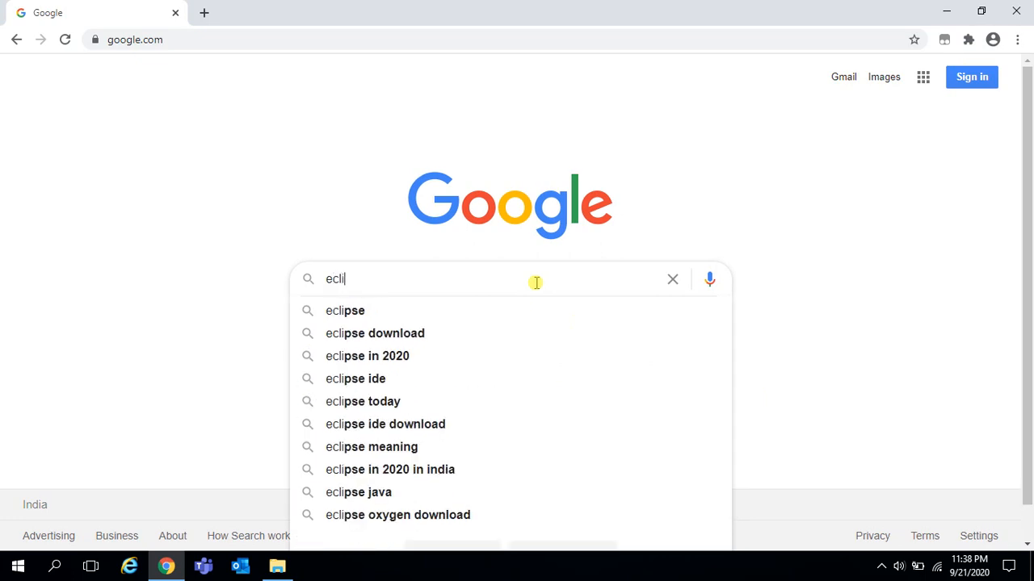
pyautogui.write('pse download')
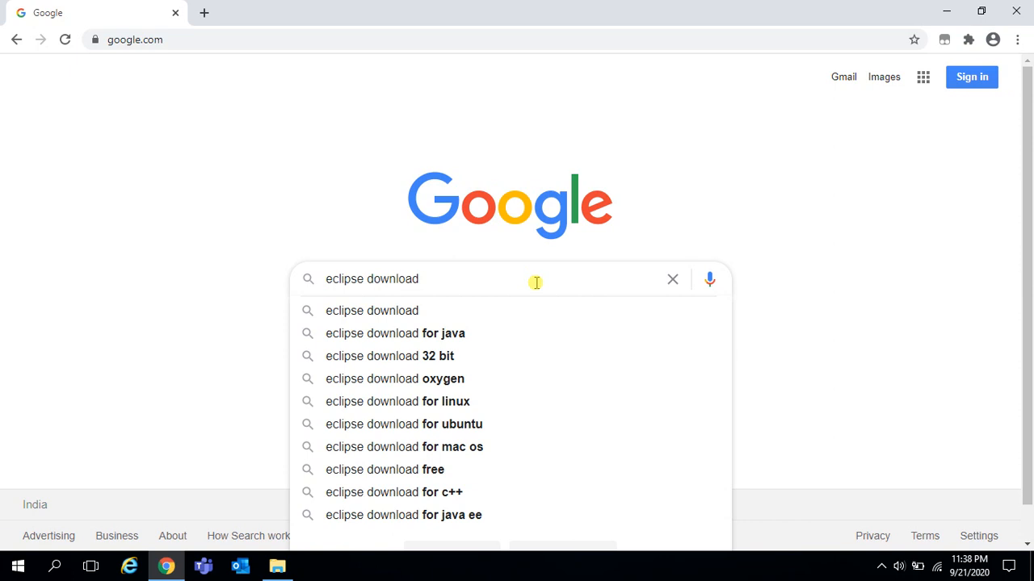
pyautogui.press('Return')
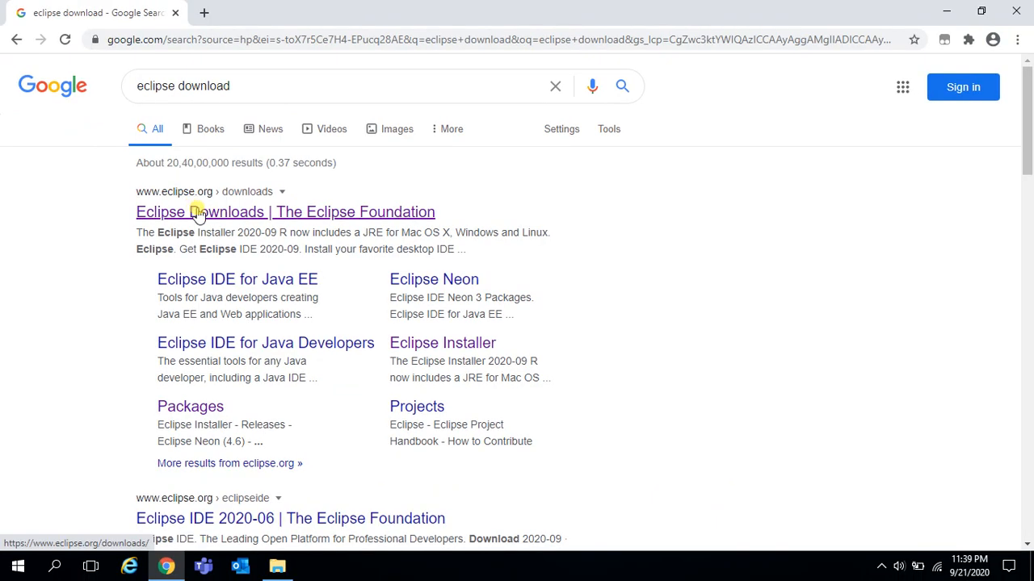
pyautogui.click(197, 211)
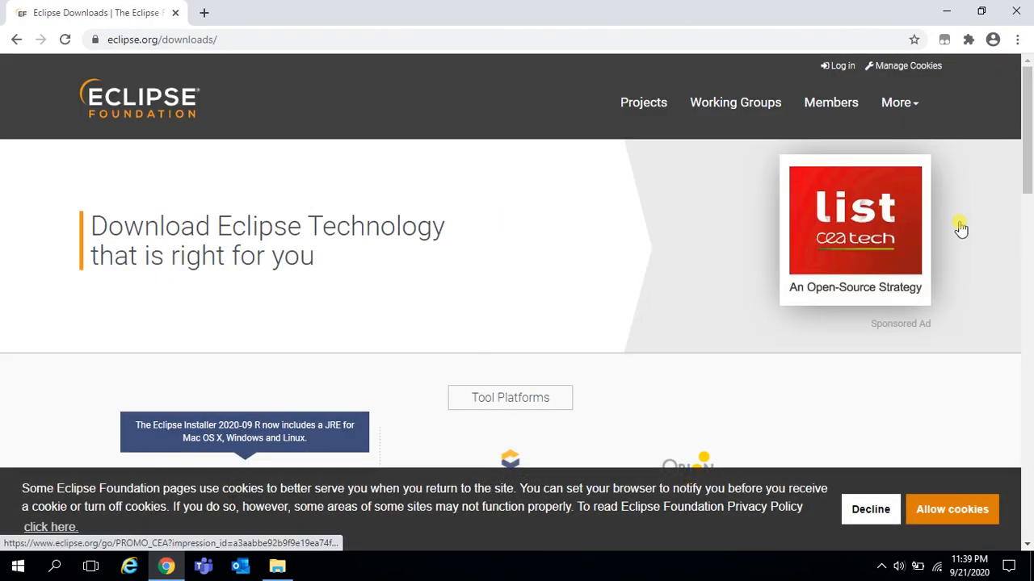
pyautogui.click(1029, 251)
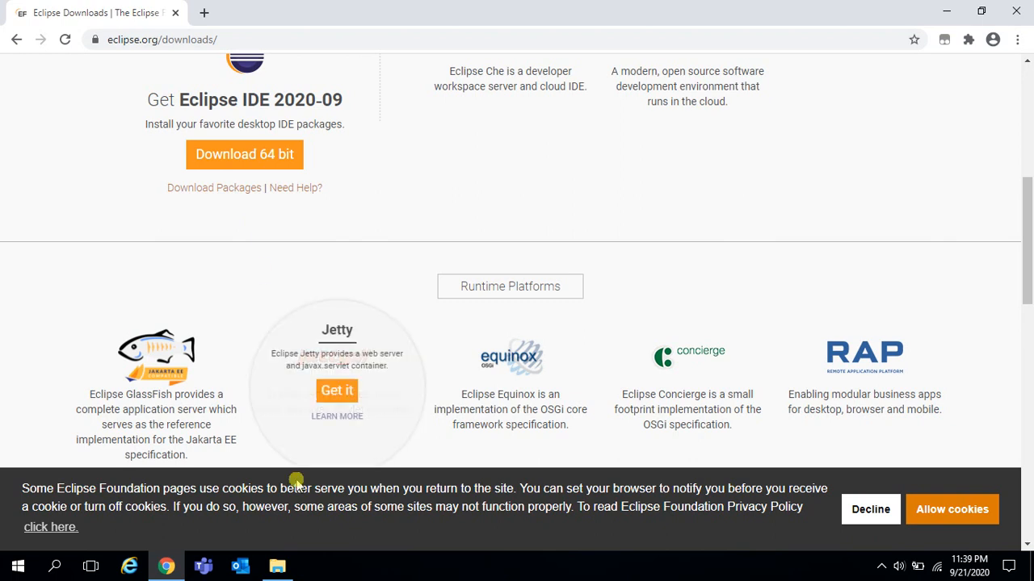
# Step: Switch to File Explorer and open the properties of This PC to check the system type
pyautogui.click(278, 567)
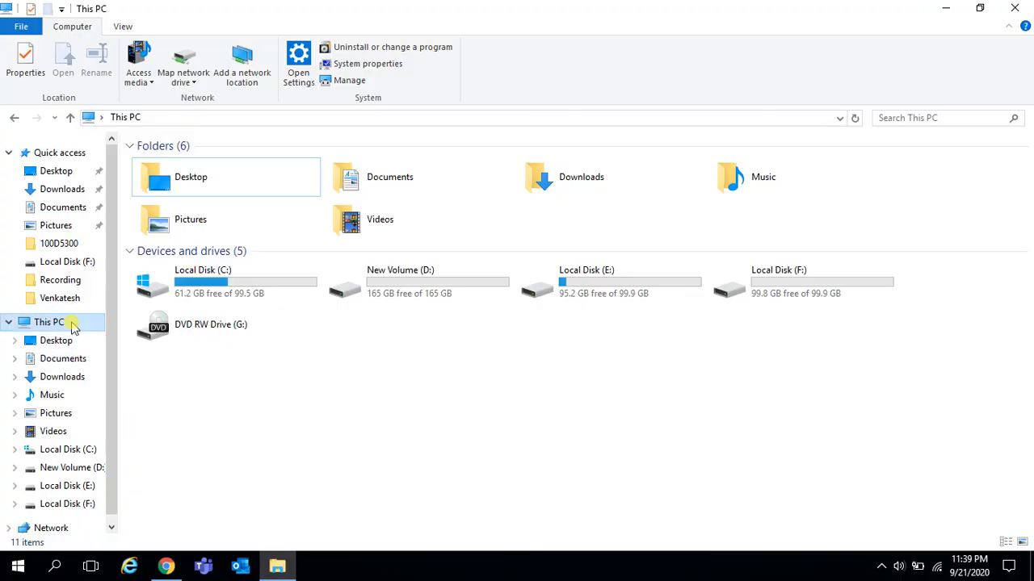
pyautogui.hotkey('ctrl', '1')
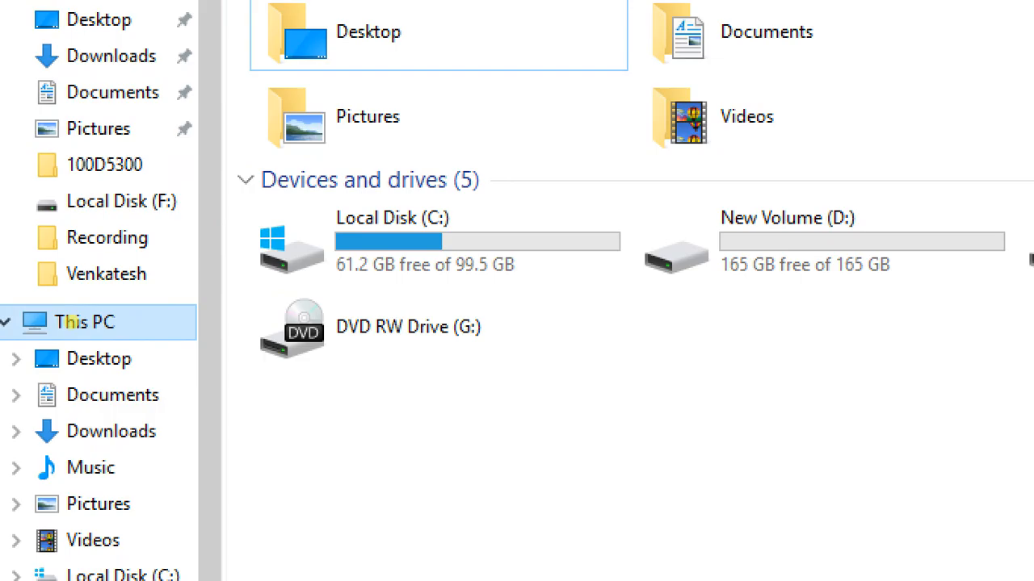
pyautogui.press('Escape')
pyautogui.rightClick(71, 323)
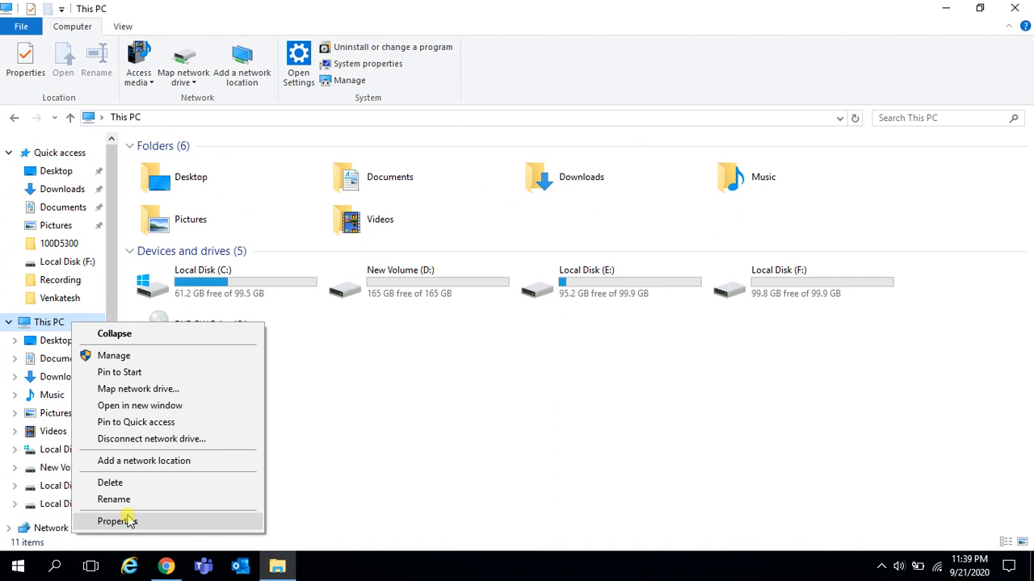
pyautogui.click(117, 521)
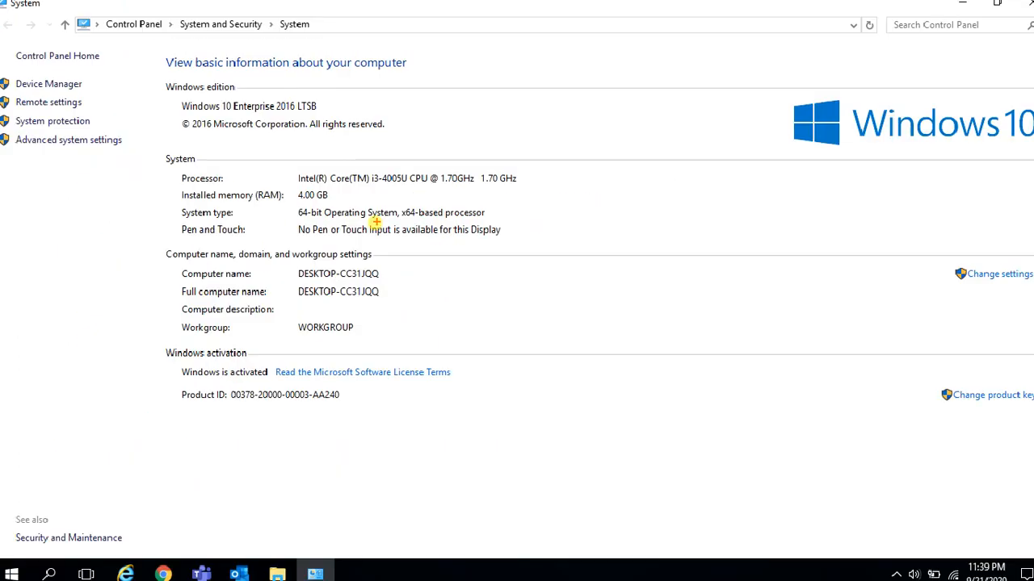
# Step: Return to Chrome and open the Eclipse IDE 2020-09 help page at its list of more downloads
pyautogui.click(166, 565)
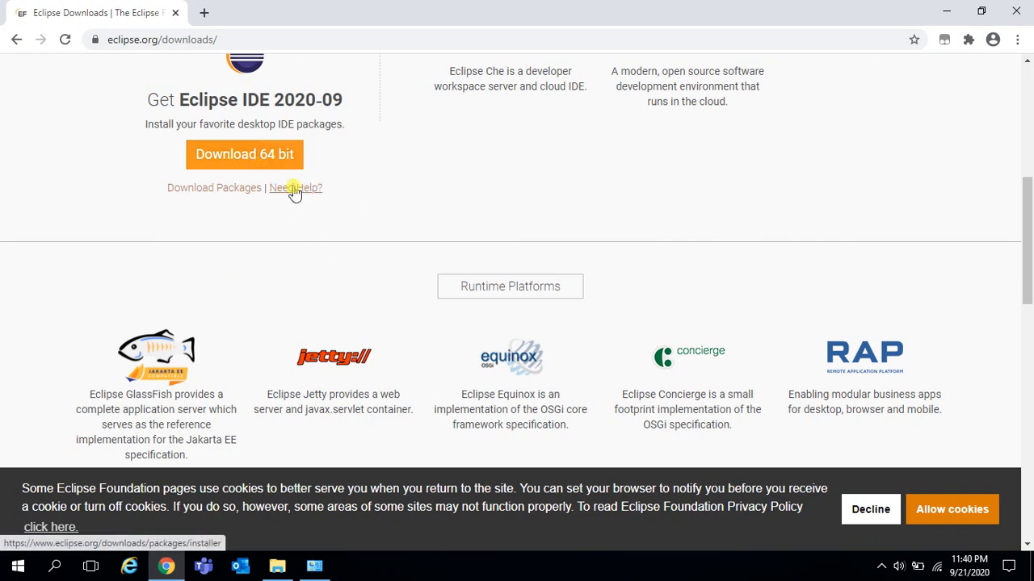
pyautogui.click(295, 189)
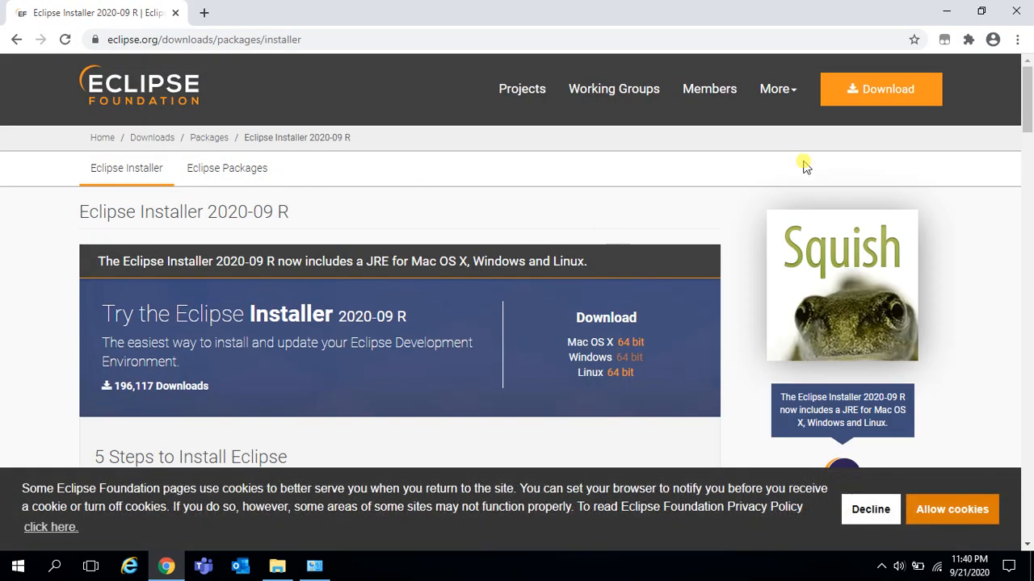
pyautogui.click(1030, 242)
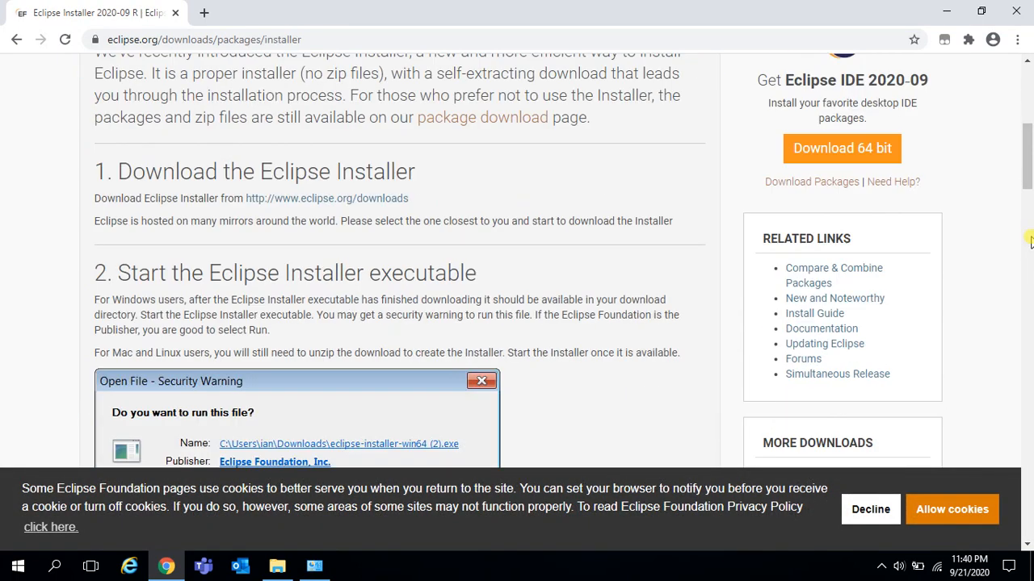
pyautogui.click(1030, 242)
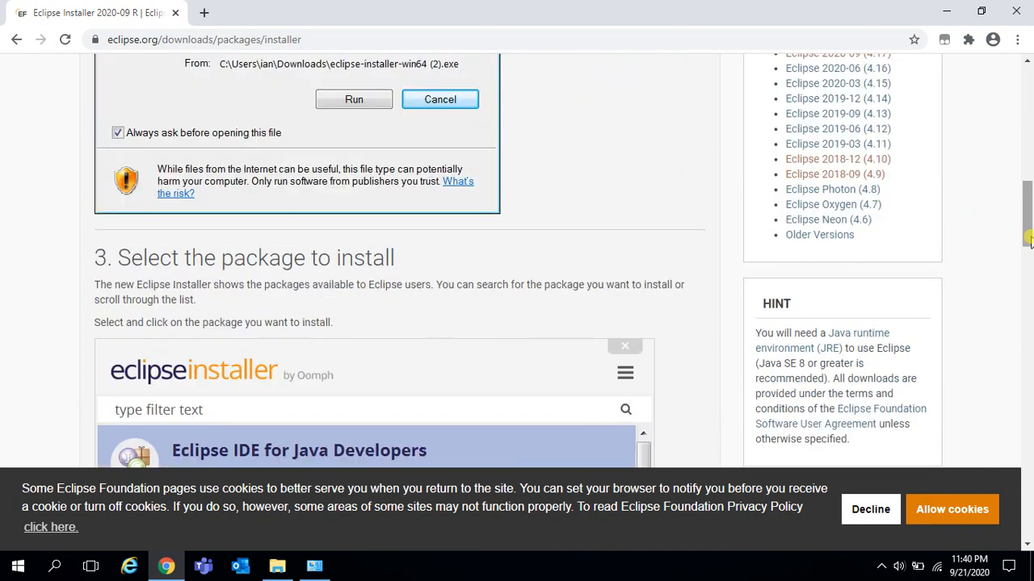
pyautogui.click(1028, 65)
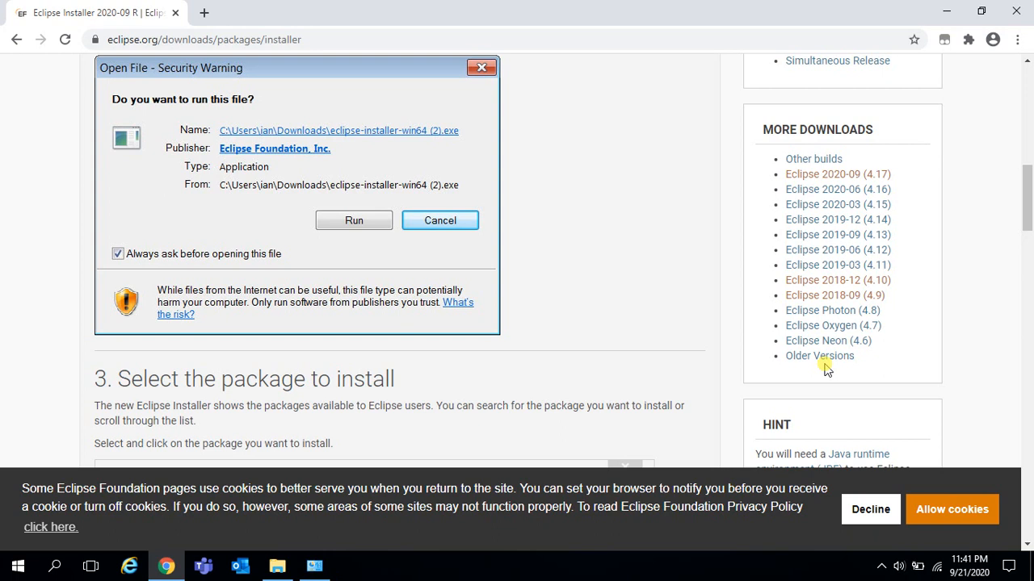
# Step: Open the Eclipse 2018-09 (4.9) release page and look through its packages and their 32-bit and 64-bit downloads
pyautogui.click(848, 296)
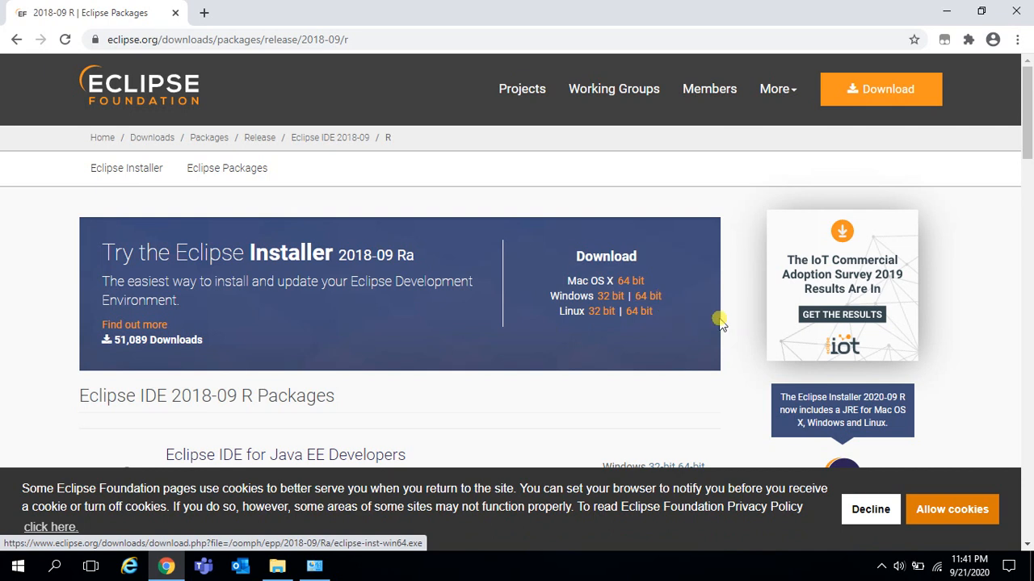
pyautogui.click(1027, 335)
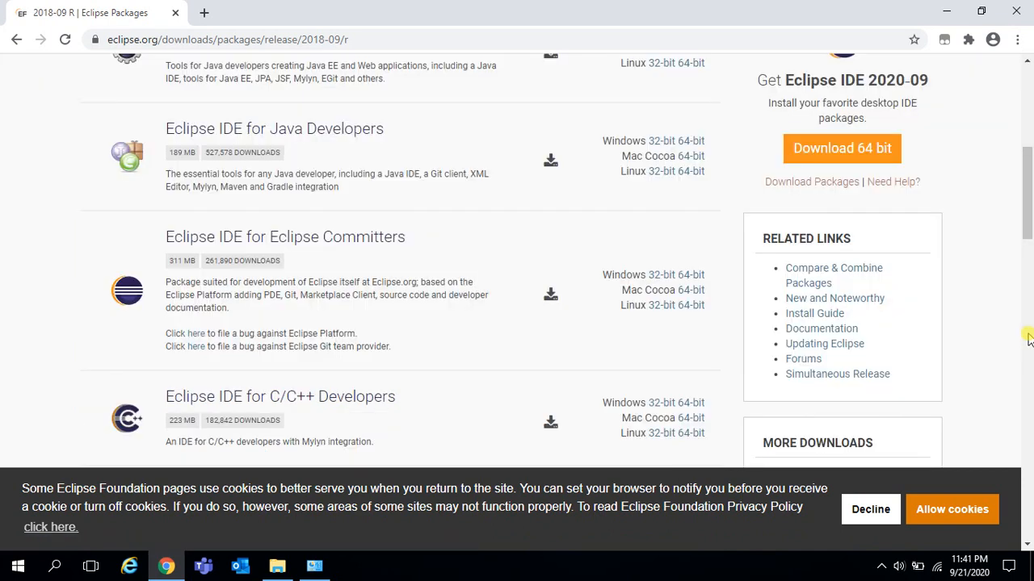
pyautogui.click(1028, 335)
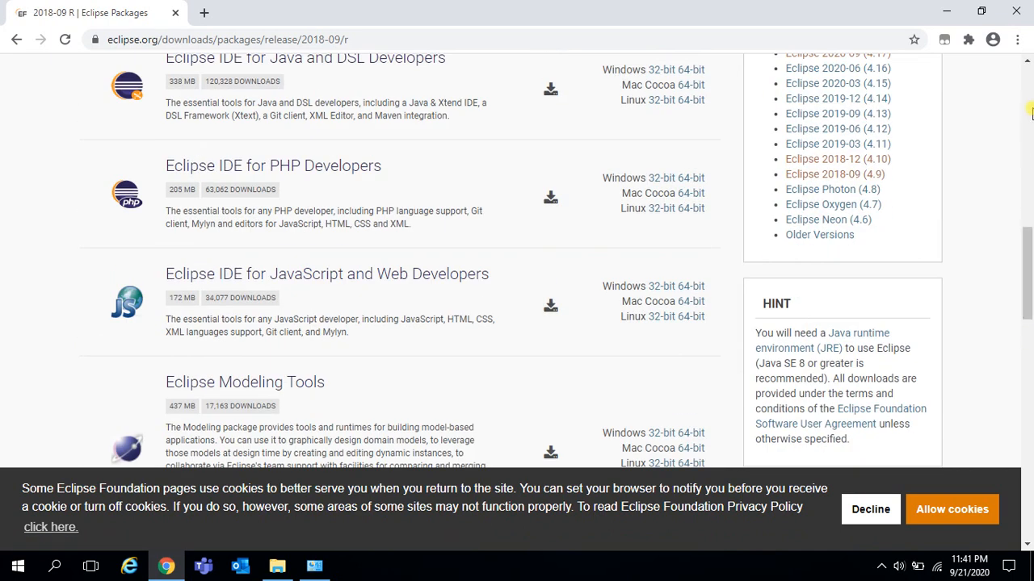
pyautogui.click(1028, 63)
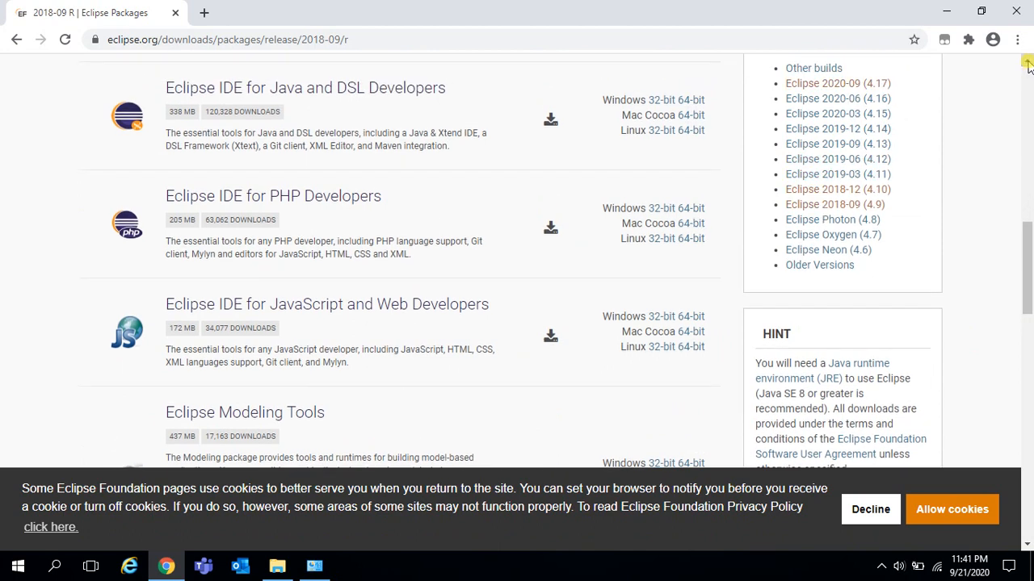
# Step: Download the Windows 64 bit installer of Eclipse 2020-09 (4.17) from the Esto Internet mirror in India and keep the file
pyautogui.click(864, 85)
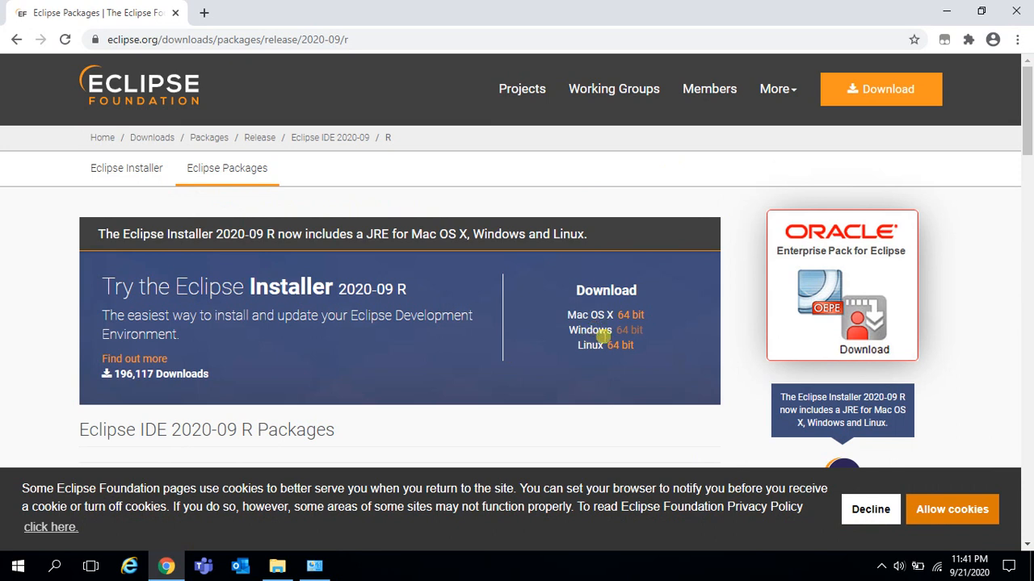
pyautogui.click(630, 332)
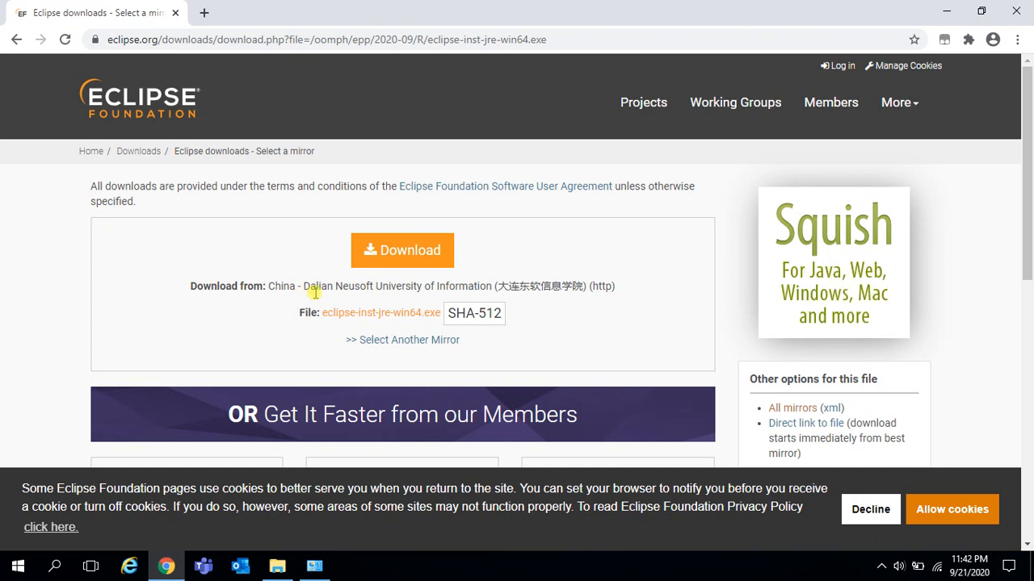
pyautogui.click(398, 341)
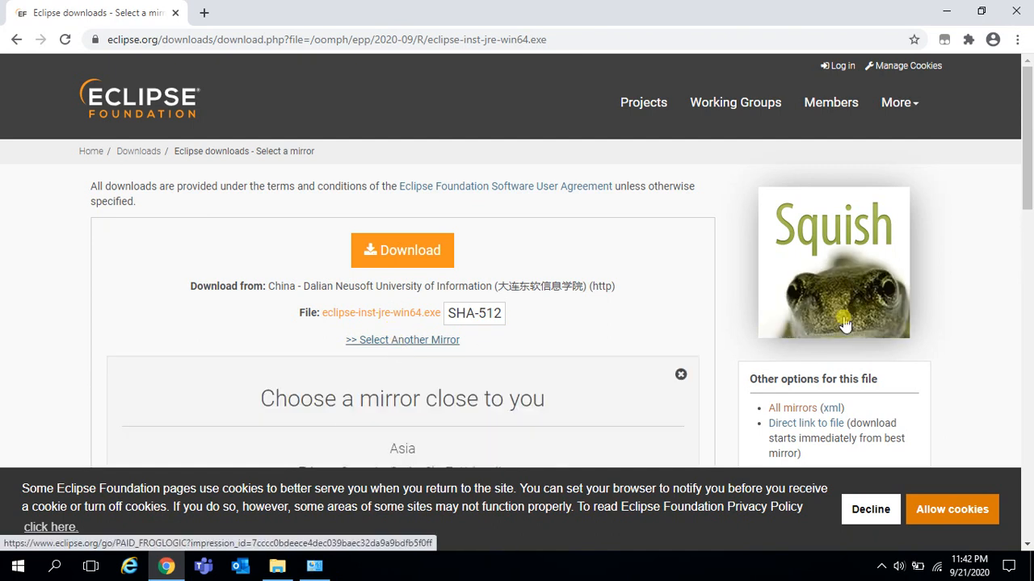
pyautogui.scroll(-5, 1027, 242)
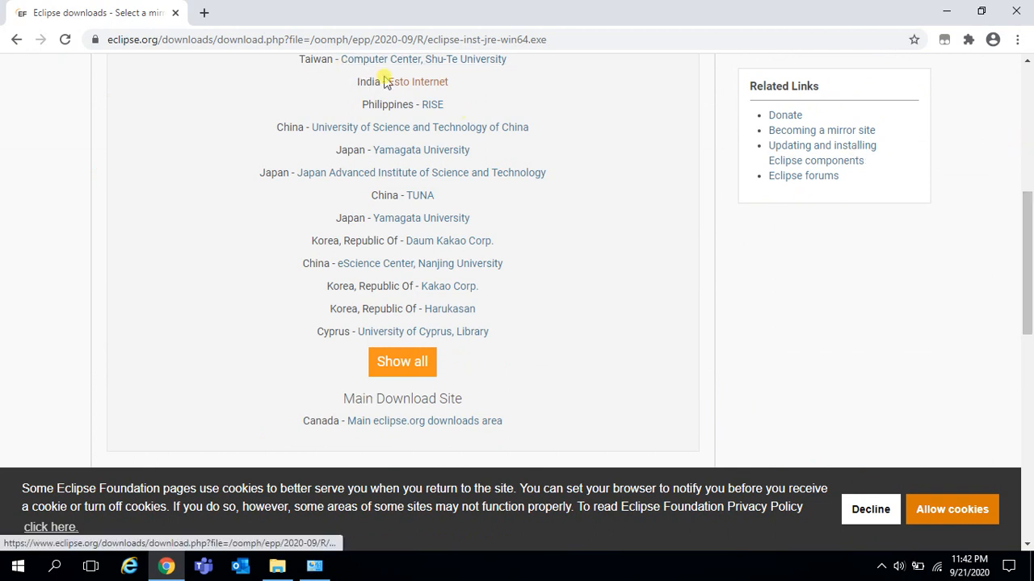
pyautogui.click(411, 82)
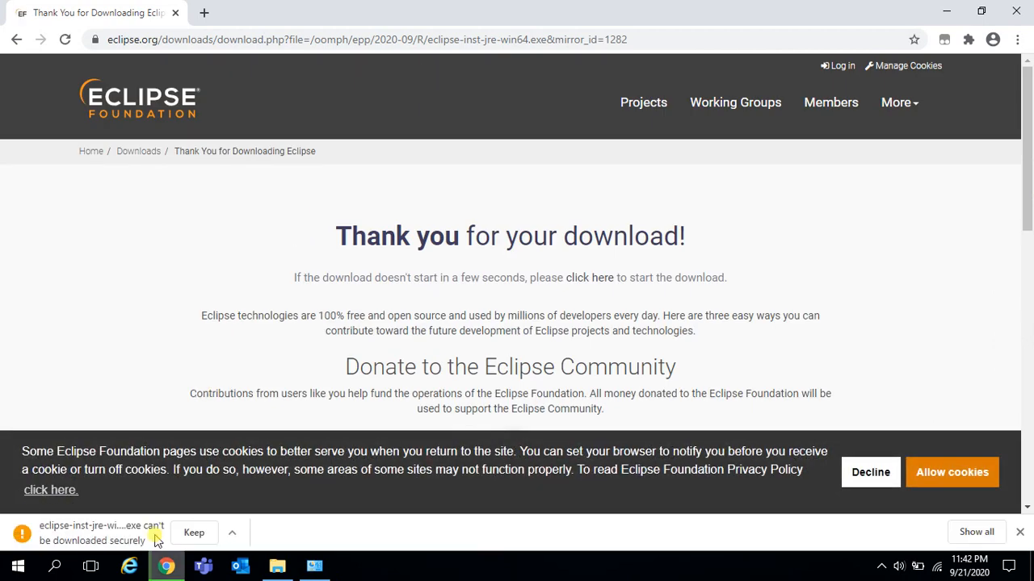
pyautogui.click(193, 532)
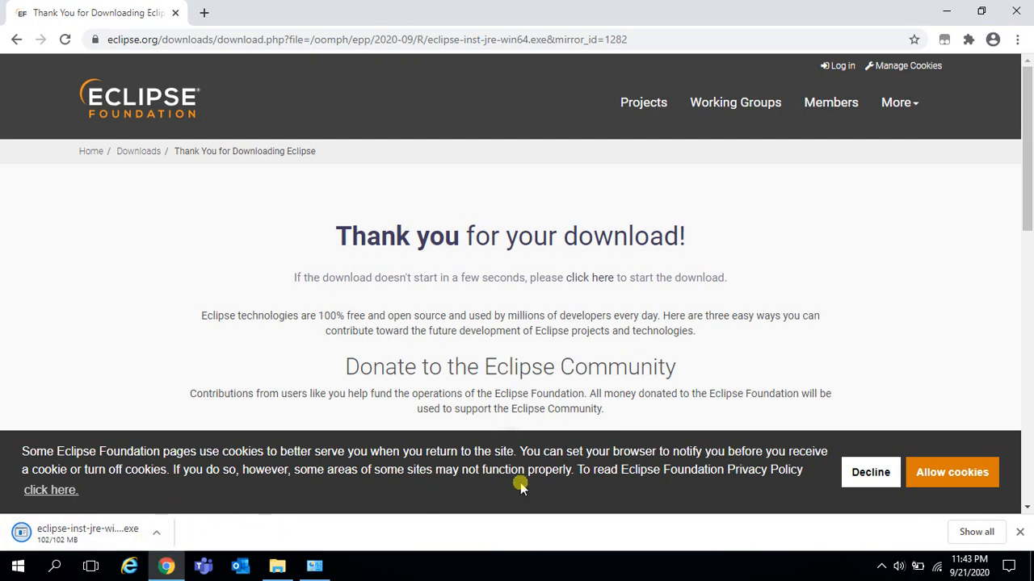
# Step: Show the downloaded eclipse-inst-jre-win64 file in its folder and run it, approving the security warning
pyautogui.click(982, 533)
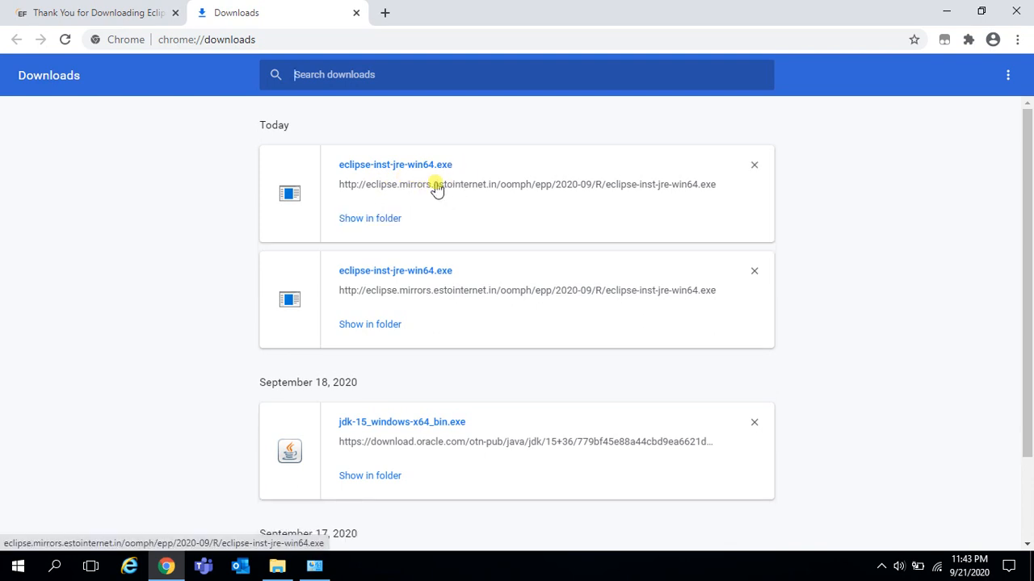
pyautogui.click(375, 220)
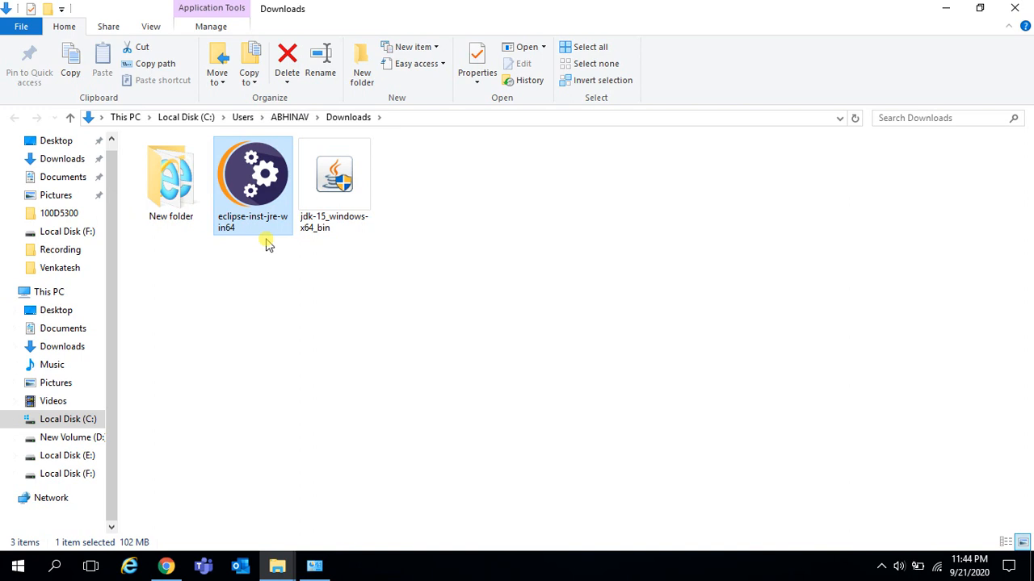
pyautogui.doubleClick(247, 185)
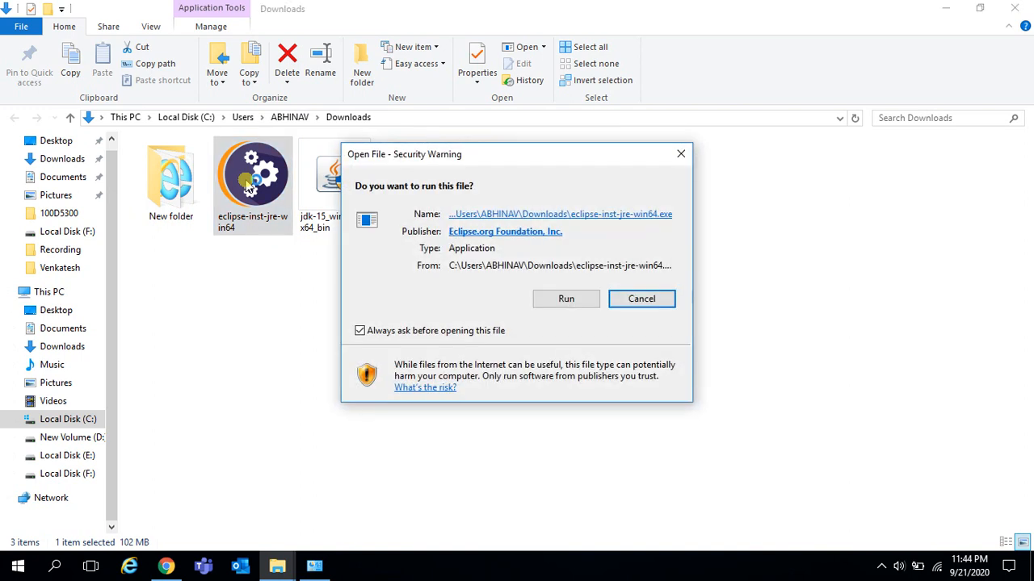
pyautogui.click(566, 299)
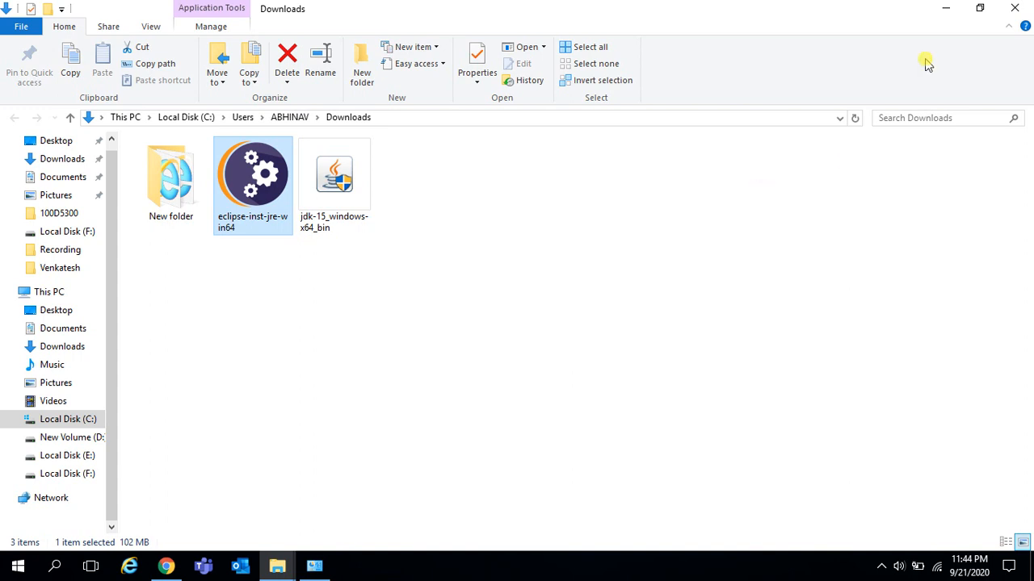
# Step: Minimize the open File Explorer, System and browser windows to clear the desktop
pyautogui.click(948, 10)
pyautogui.click(948, 11)
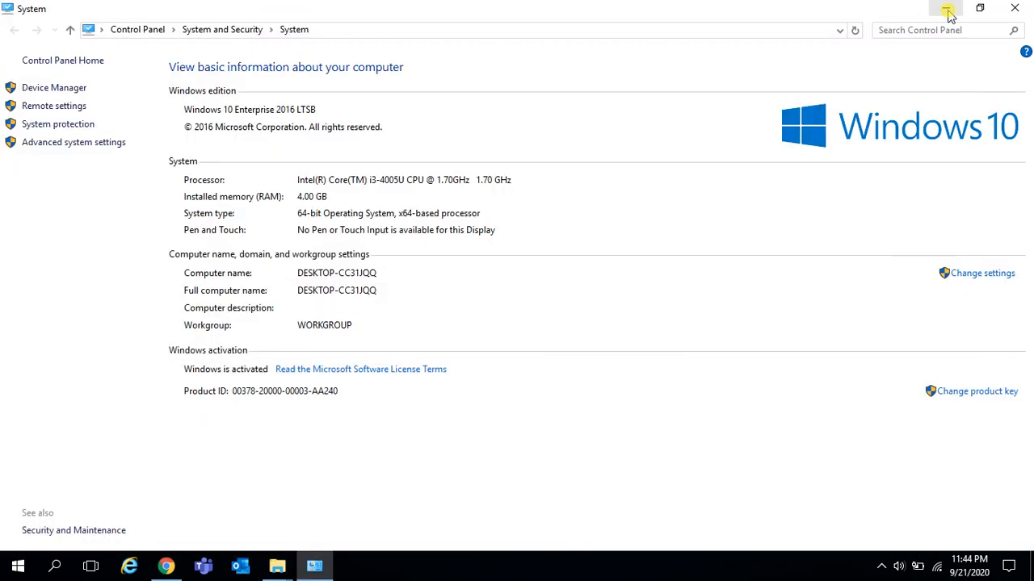
pyautogui.click(948, 11)
pyautogui.click(948, 12)
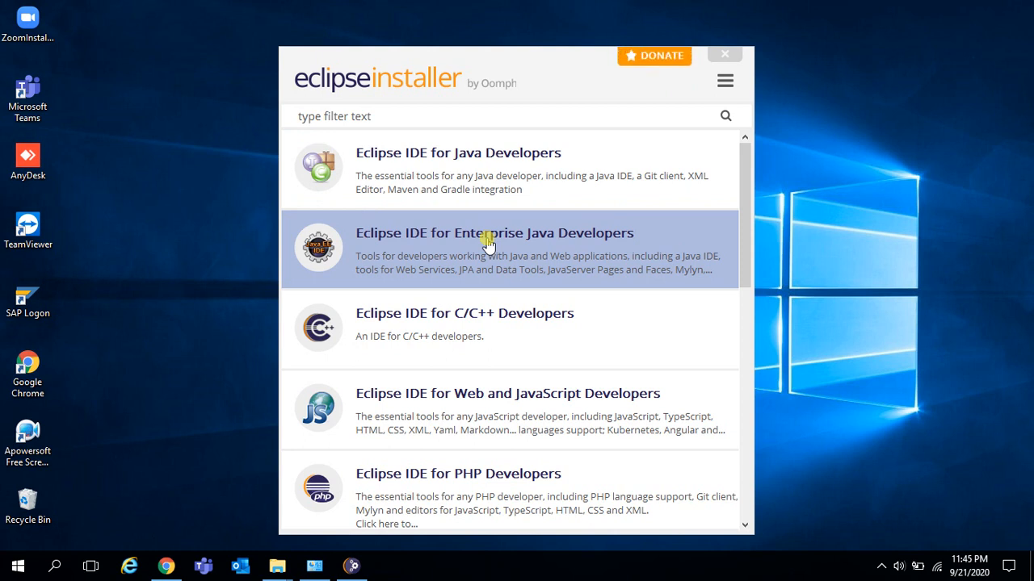
# Step: Install Eclipse IDE for Enterprise Java Developers with the preset Java VM and folder, accepting the user agreement, and launch it
pyautogui.click(488, 242)
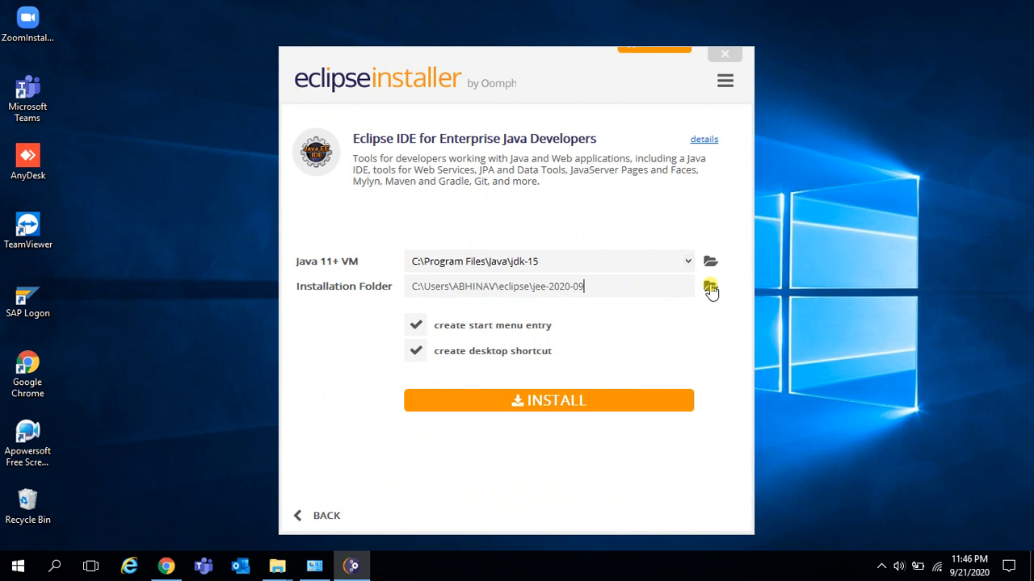
pyautogui.click(562, 404)
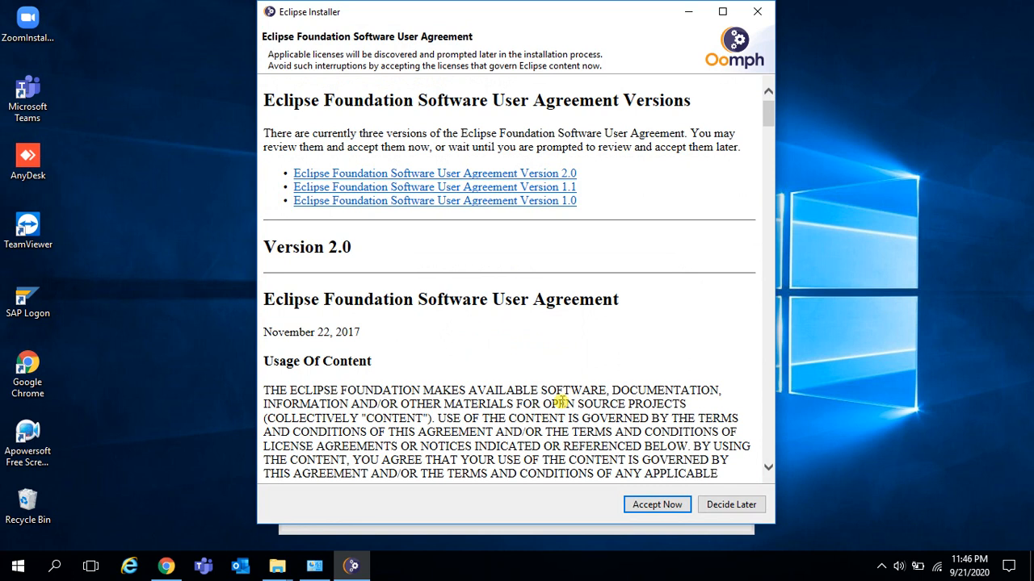
pyautogui.click(653, 504)
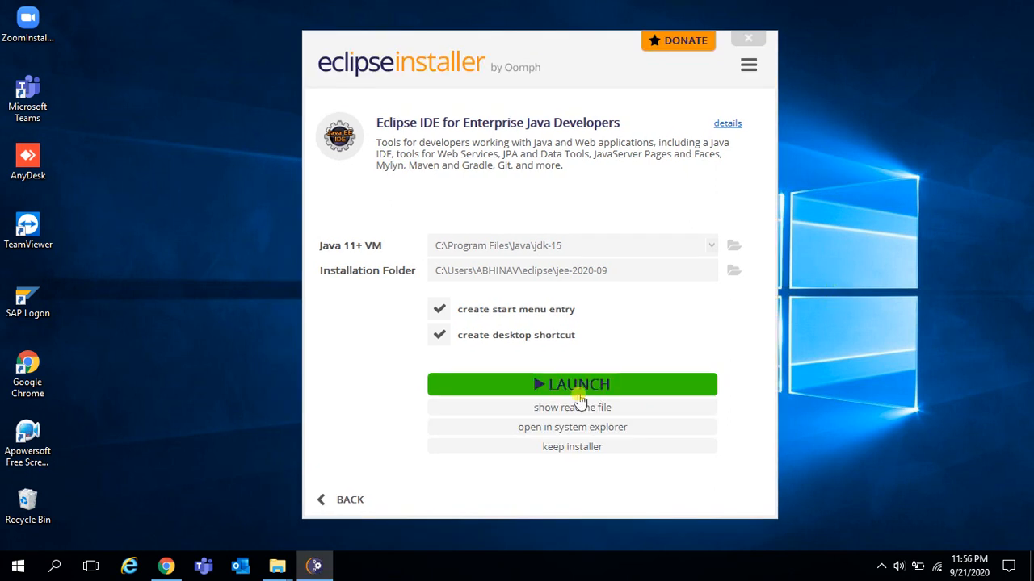
pyautogui.click(611, 391)
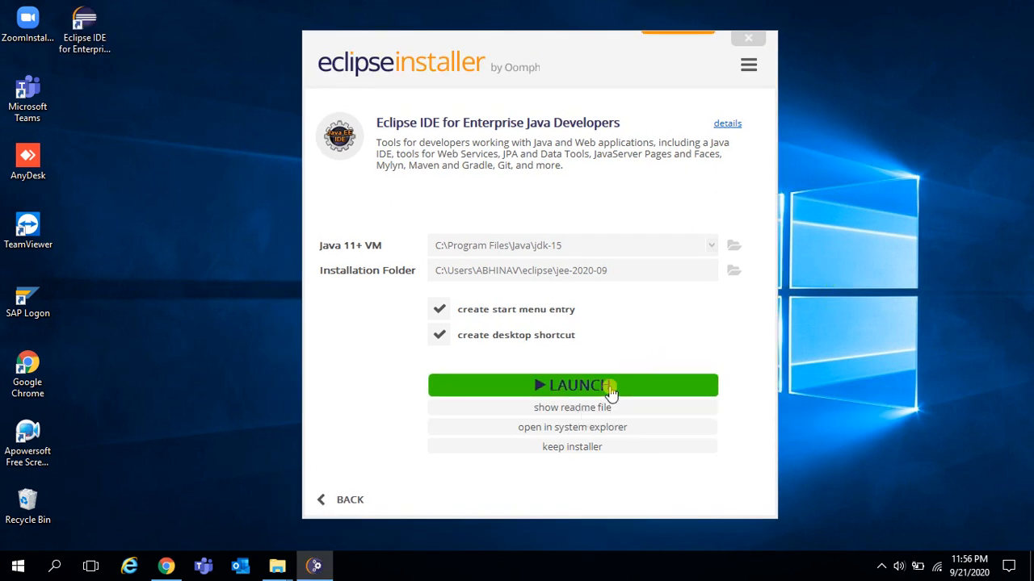